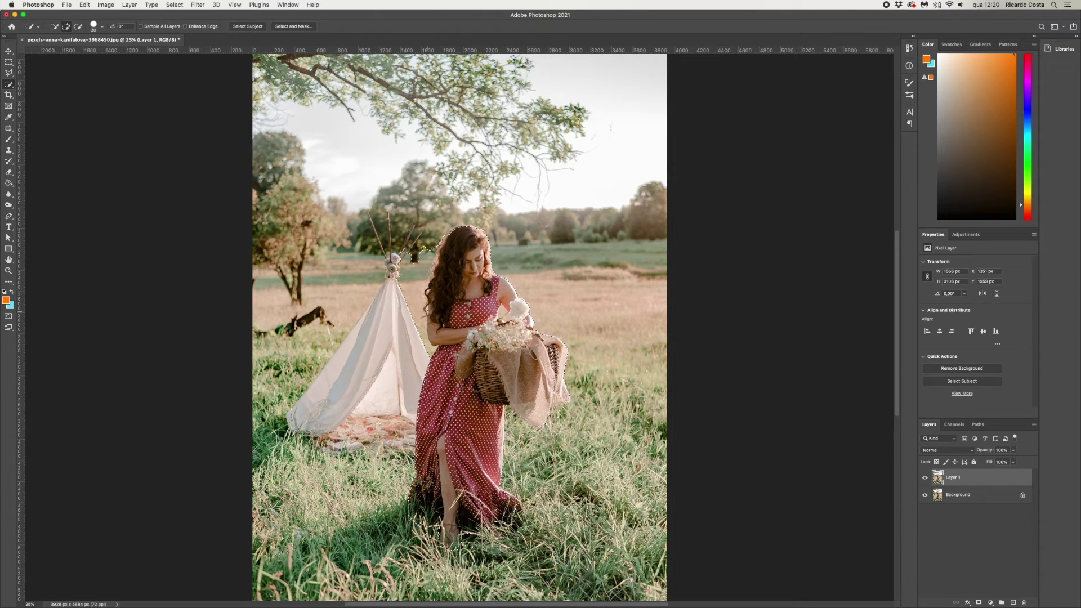
Open the selection of the woman in Select and Mask and preview it with the Overlay view
{"action": "left_click", "coordinate": [78, 26]}
{"action": "left_click", "coordinate": [292, 27]}
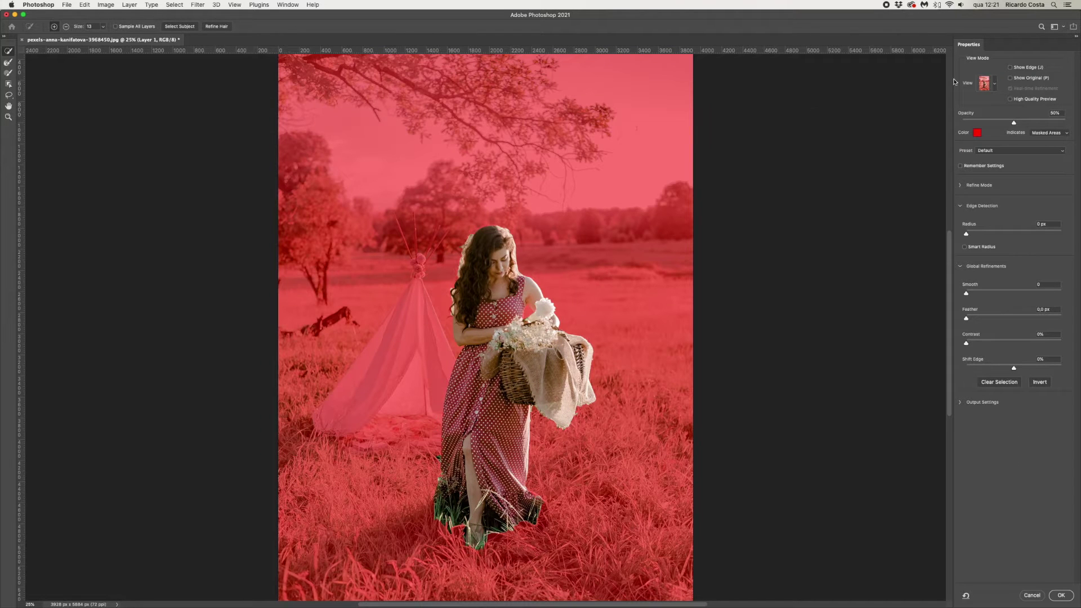
{"action": "left_click", "coordinate": [995, 85]}
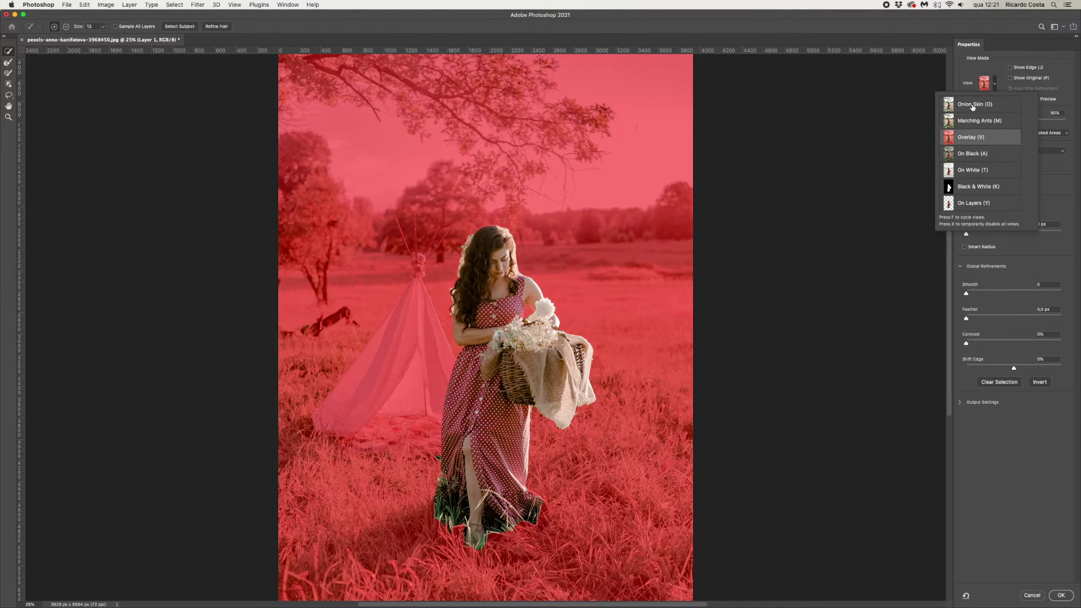
{"action": "left_click", "coordinate": [967, 138]}
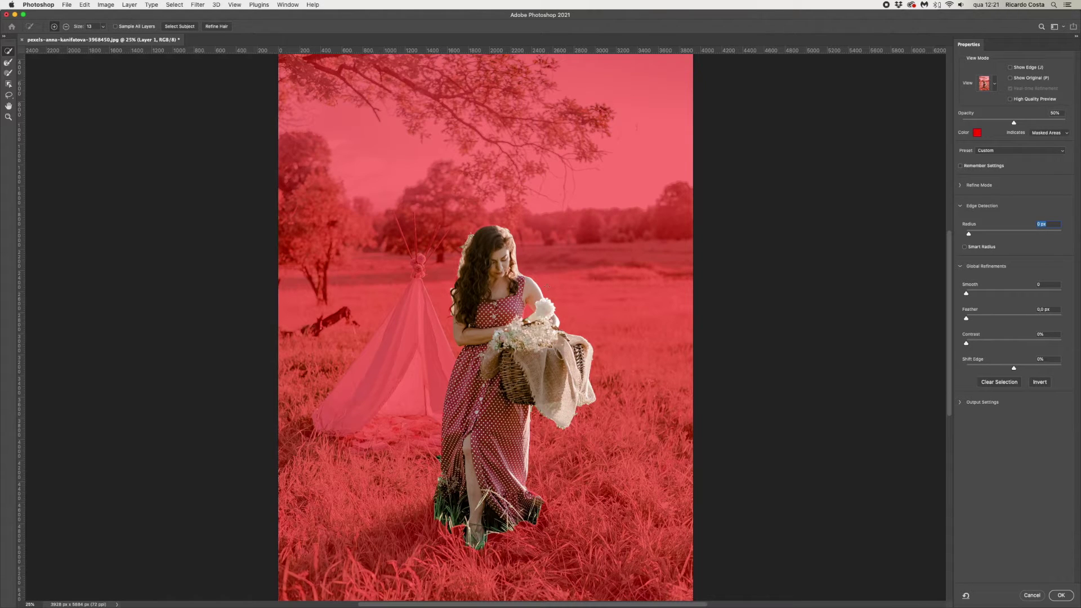
Subtract the background fringe along both sides of the woman's hair from the selection
{"action": "key", "text": "super+plus"}
{"action": "key", "text": "super+plus"}
{"action": "key", "text": "super+plus"}
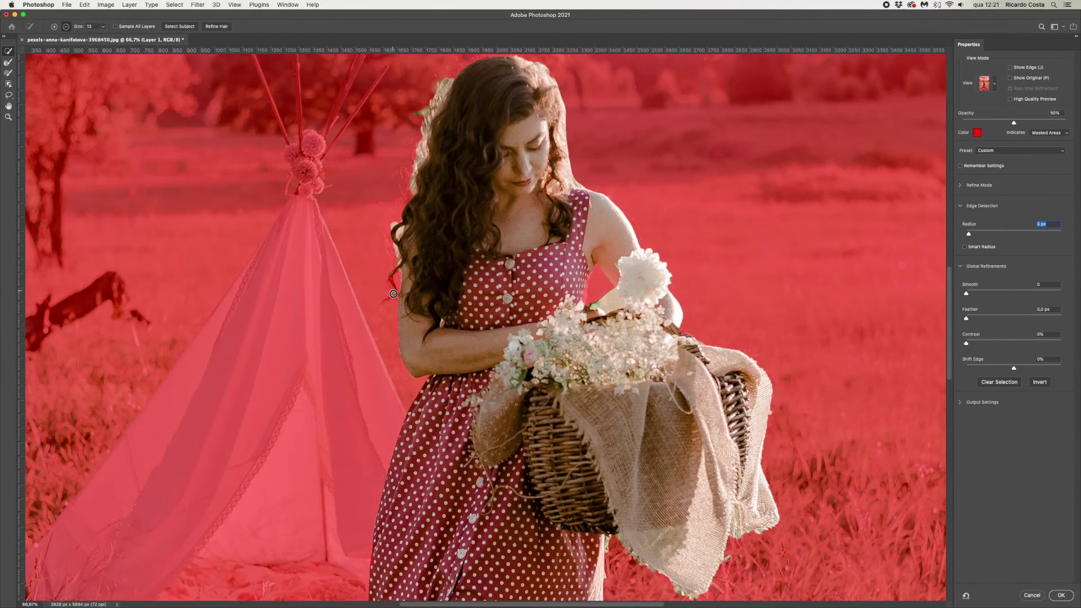
{"action": "mouse_move", "coordinate": [398, 263]}
{"action": "left_mouse_down"}
{"action": "mouse_move", "coordinate": [425, 125]}
{"action": "mouse_move", "coordinate": [446, 82]}
{"action": "left_mouse_up"}
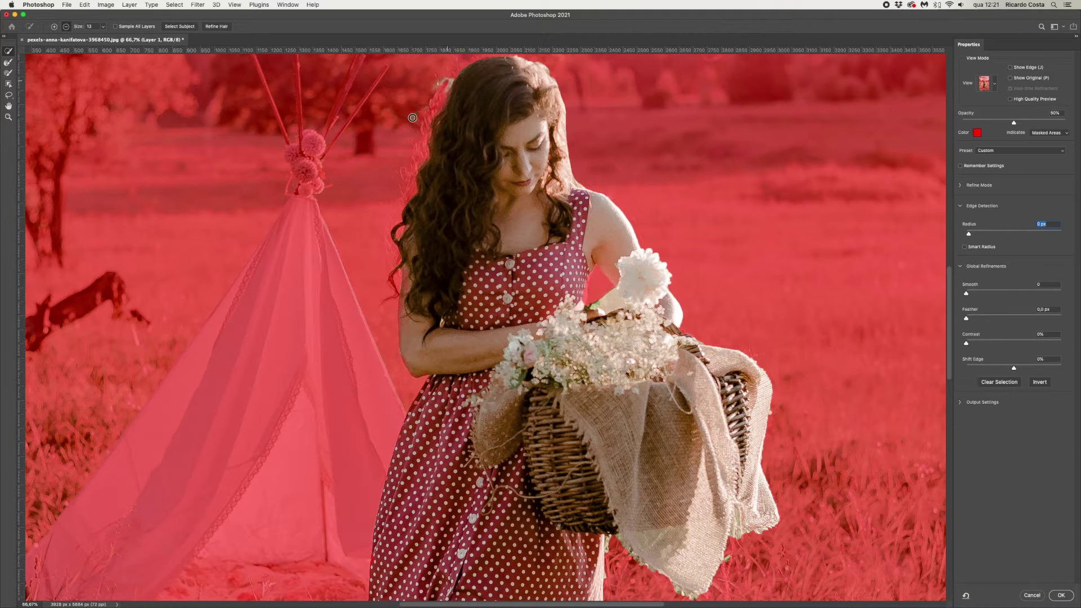
{"action": "left_click_drag", "start_coordinate": [585, 188], "coordinate": [554, 76]}
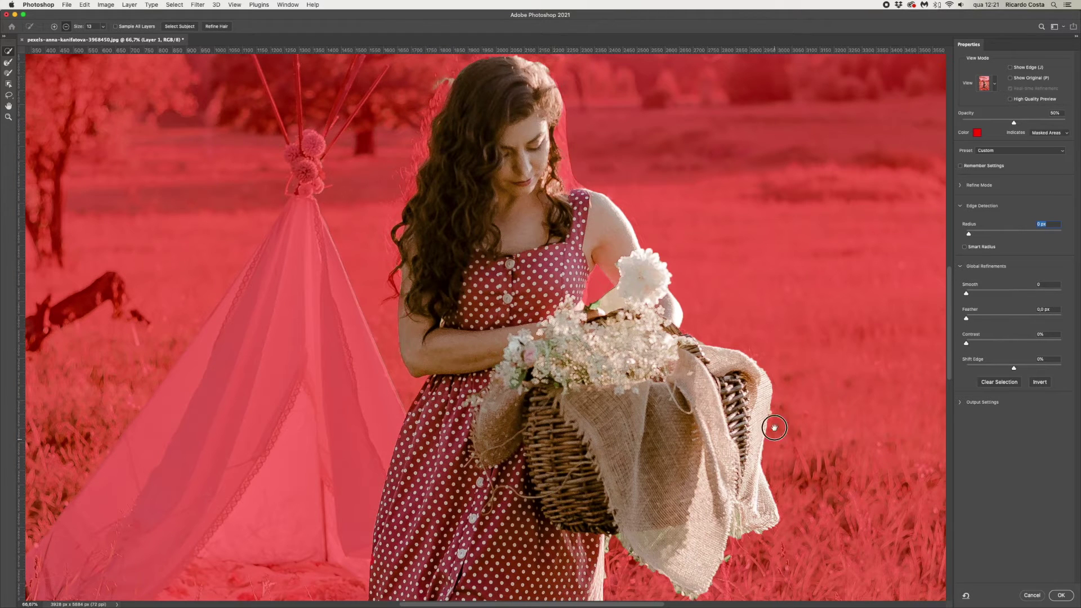
Try to subtract the area around the hanging tip of the basket cloth from the selection
{"action": "left_click_drag", "start_coordinate": [768, 425], "coordinate": [743, 242]}
{"action": "mouse_move", "coordinate": [667, 417]}
{"action": "left_mouse_down"}
{"action": "mouse_move", "coordinate": [603, 365]}
{"action": "mouse_move", "coordinate": [674, 357]}
{"action": "left_mouse_up"}
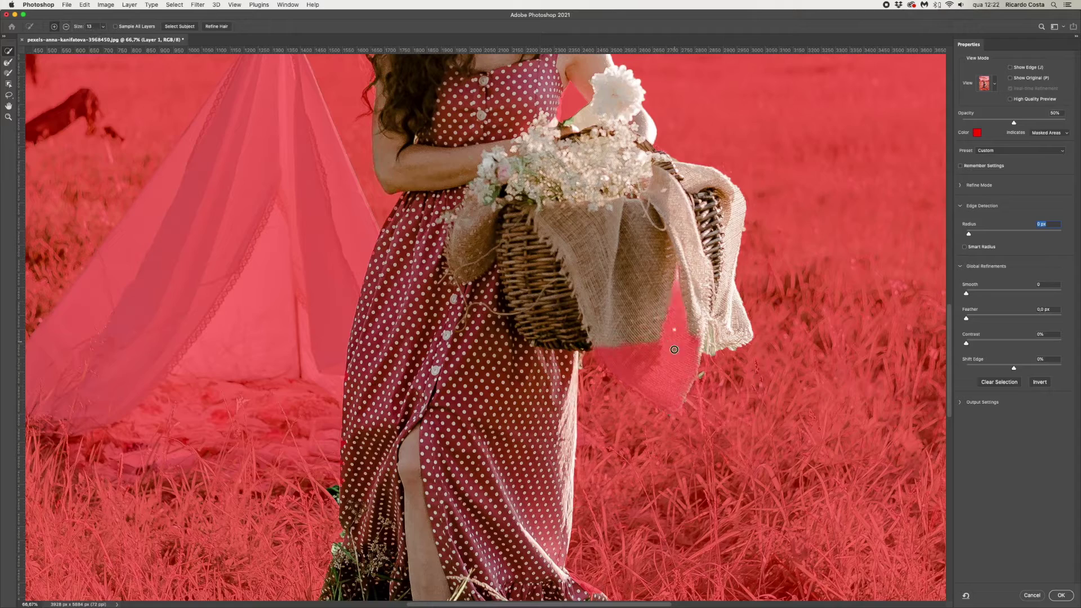
{"action": "scroll", "coordinate": [674, 356], "scroll_direction": "down", "scroll_amount": 3}
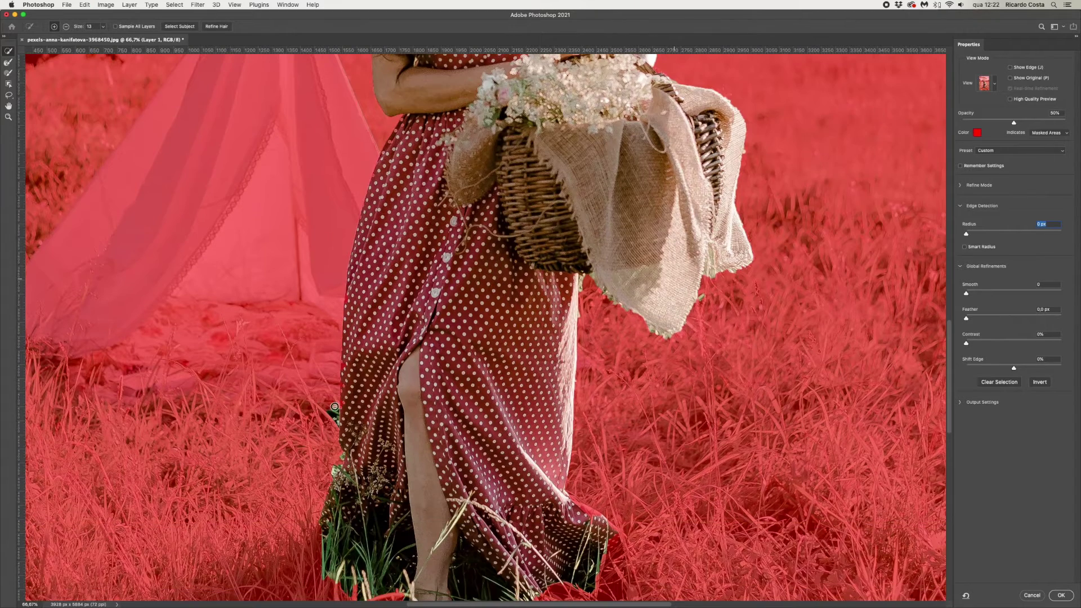
Accept the refined selection of the woman and basket
{"action": "key", "text": "super+minus"}
{"action": "key", "text": "super+minus"}
{"action": "key", "text": "super+minus"}
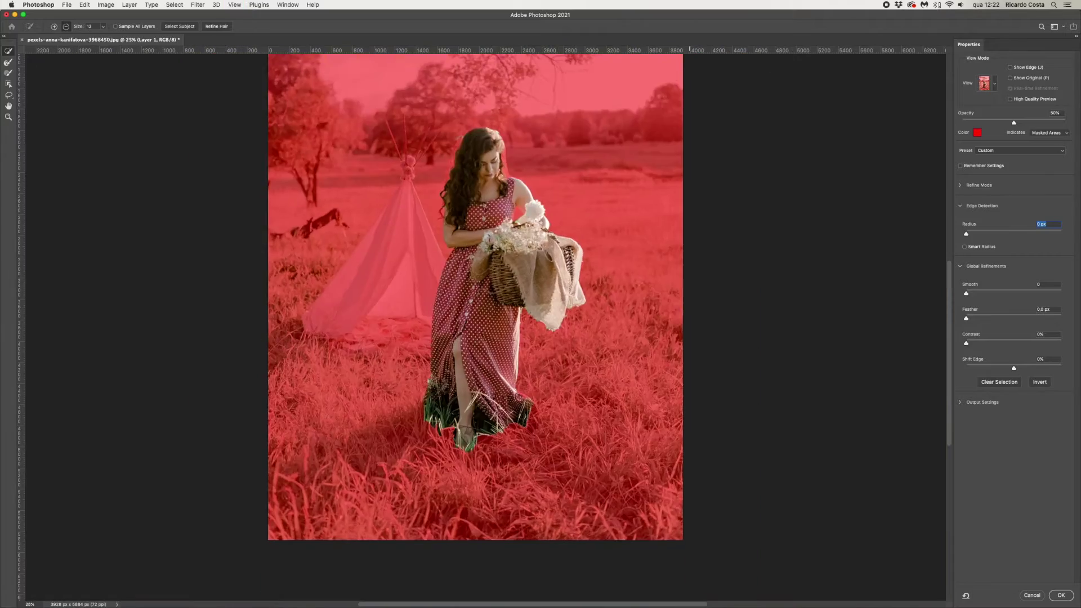
{"action": "key", "text": "super+minus"}
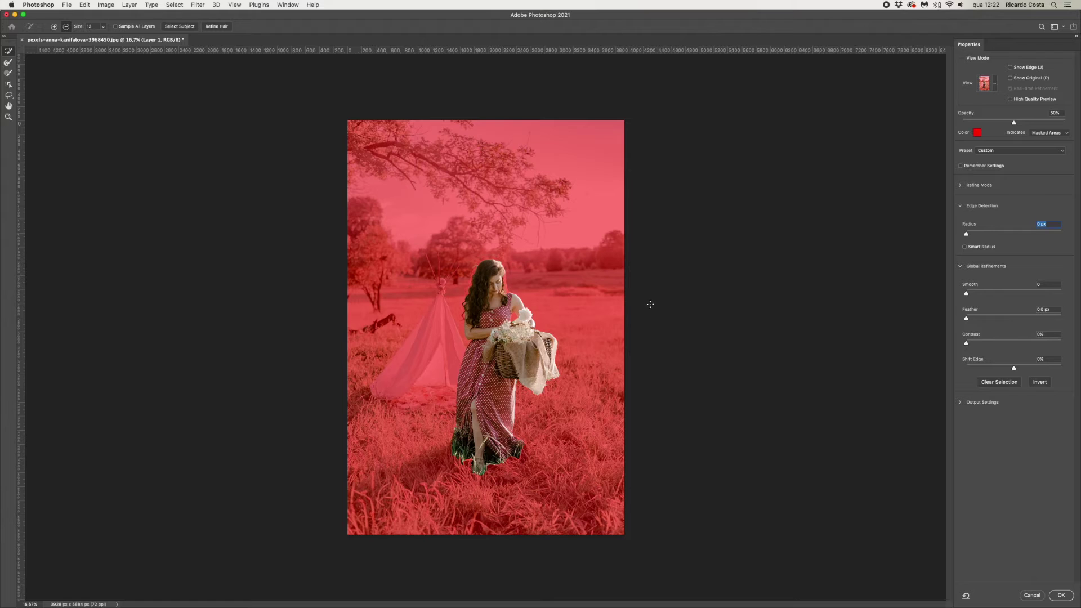
{"action": "left_click", "coordinate": [1062, 596]}
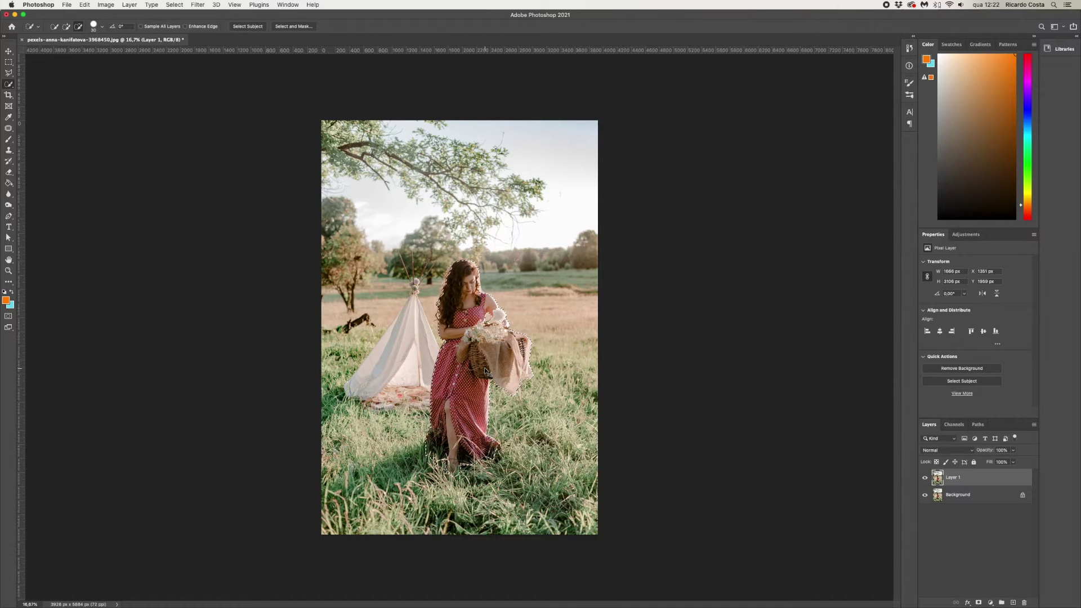
Invert the selection to target the background and start a Tilt-Shift blur on it
{"action": "left_click", "coordinate": [176, 5]}
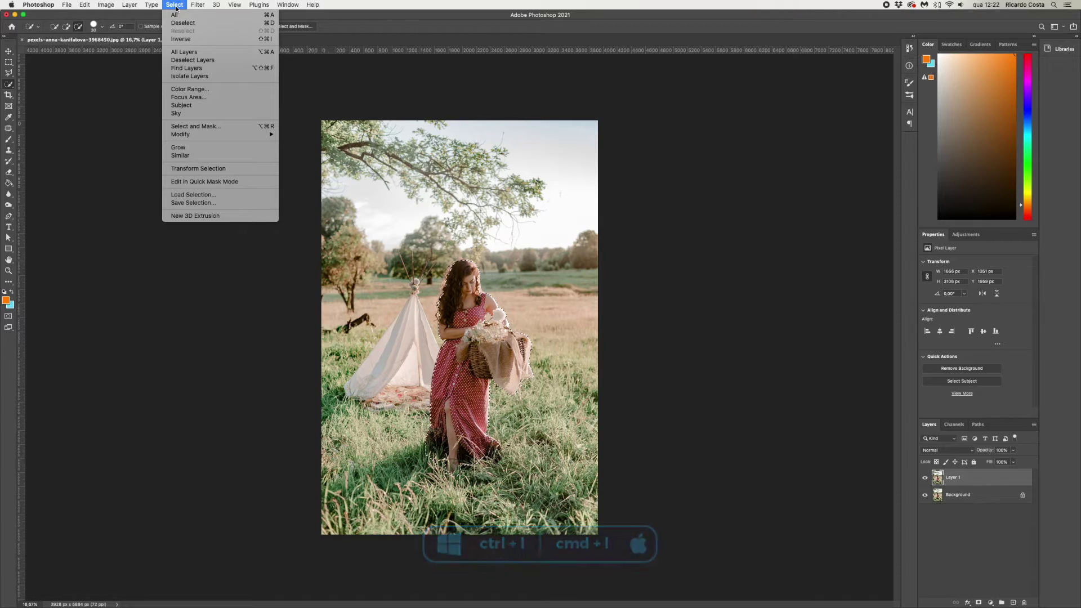
{"action": "left_click", "coordinate": [181, 39]}
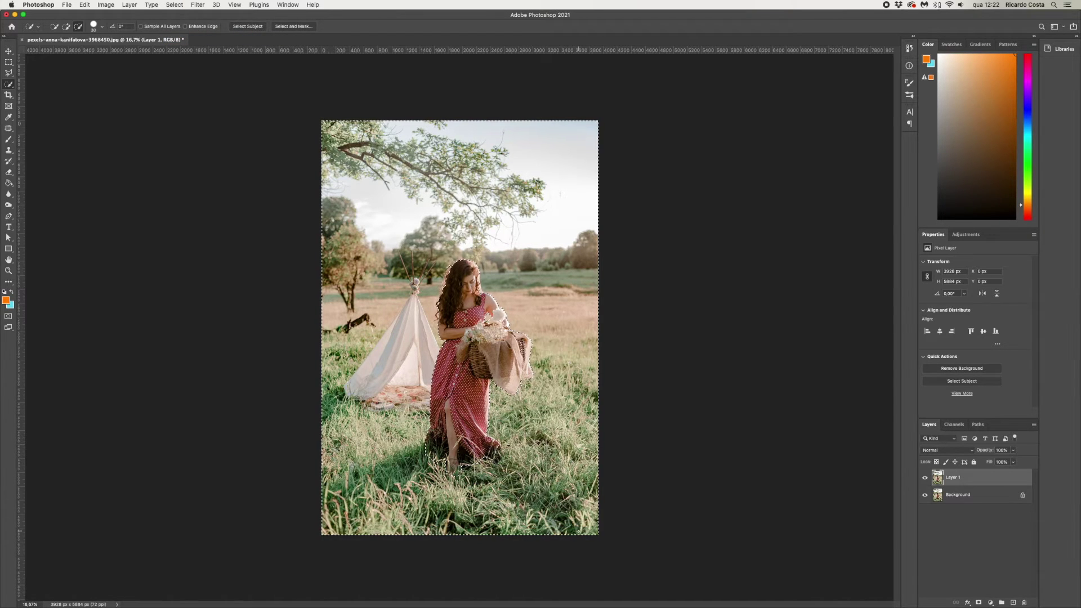
{"action": "left_click", "coordinate": [198, 5]}
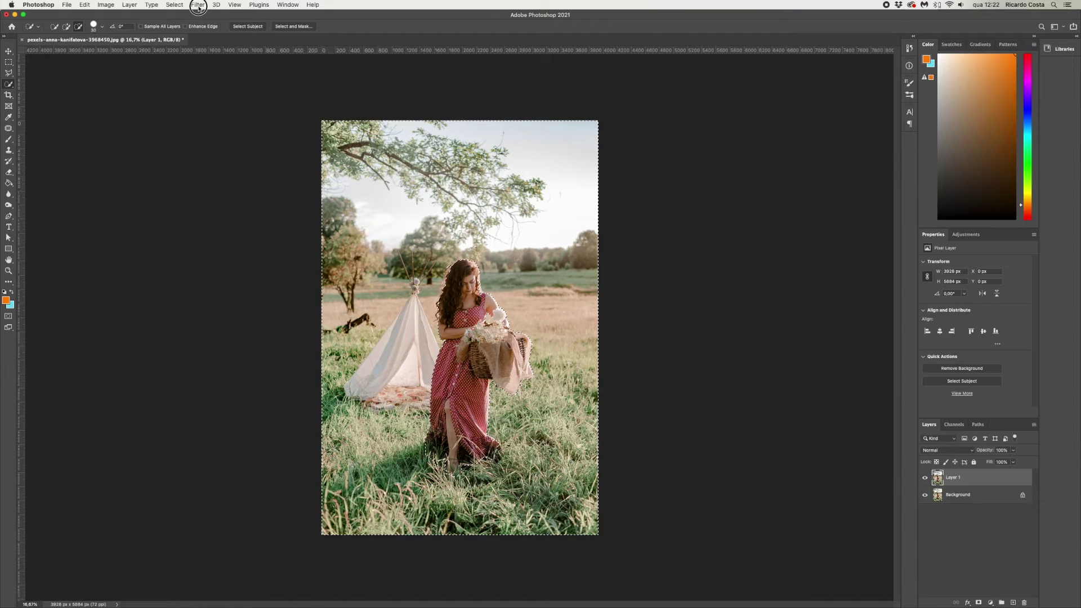
{"action": "mouse_move", "coordinate": [225, 129]}
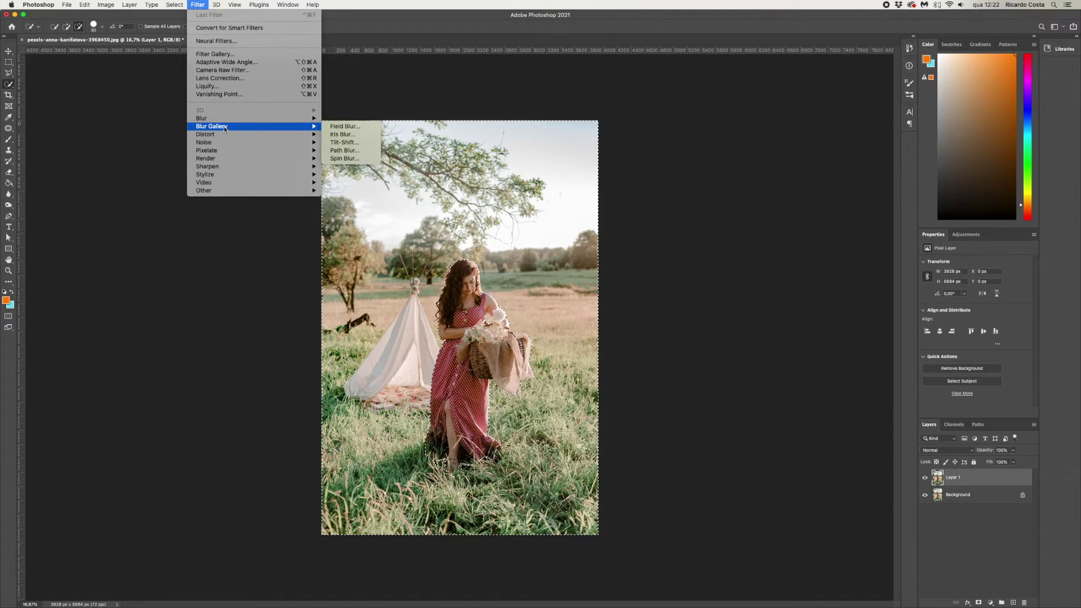
{"action": "left_click", "coordinate": [354, 143]}
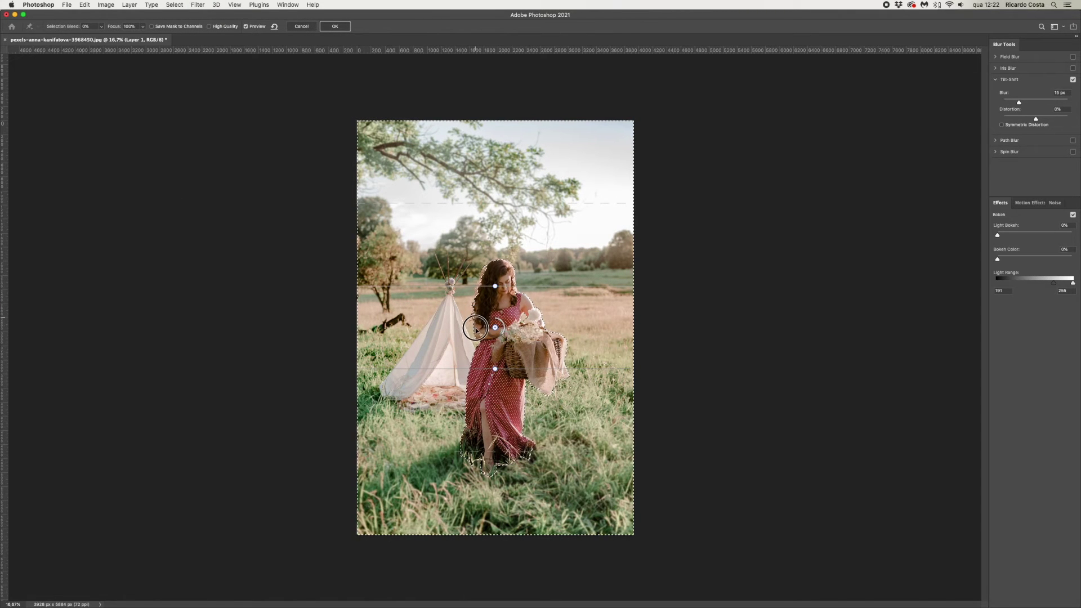
Move the tilt-shift focus band down to the lower part of the dress and extend its upper edge to the basket
{"action": "left_click_drag", "start_coordinate": [475, 329], "coordinate": [479, 418]}
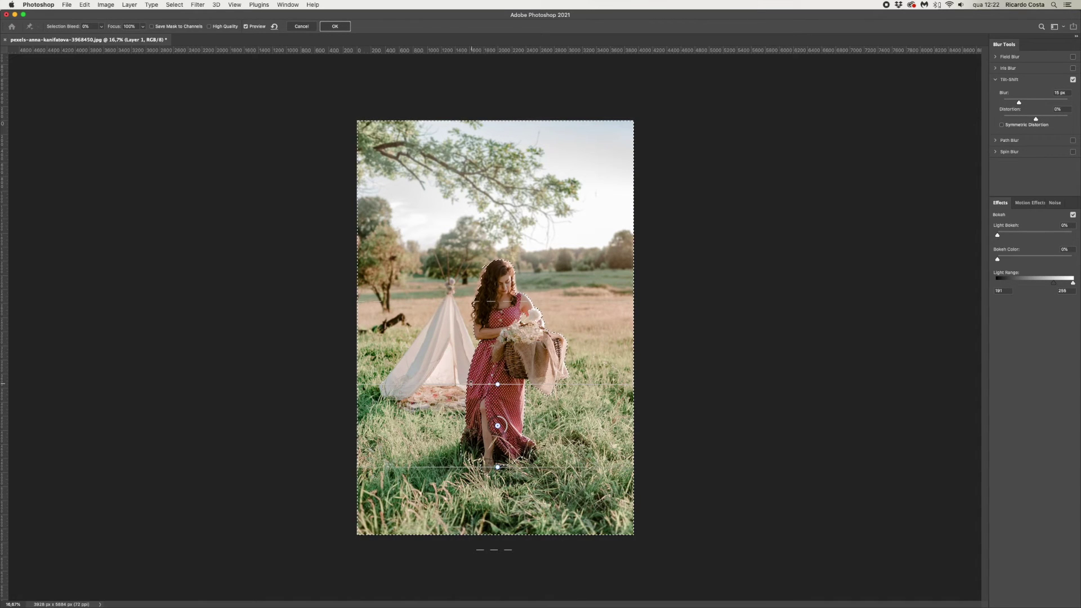
{"action": "left_click_drag", "start_coordinate": [470, 382], "coordinate": [470, 372]}
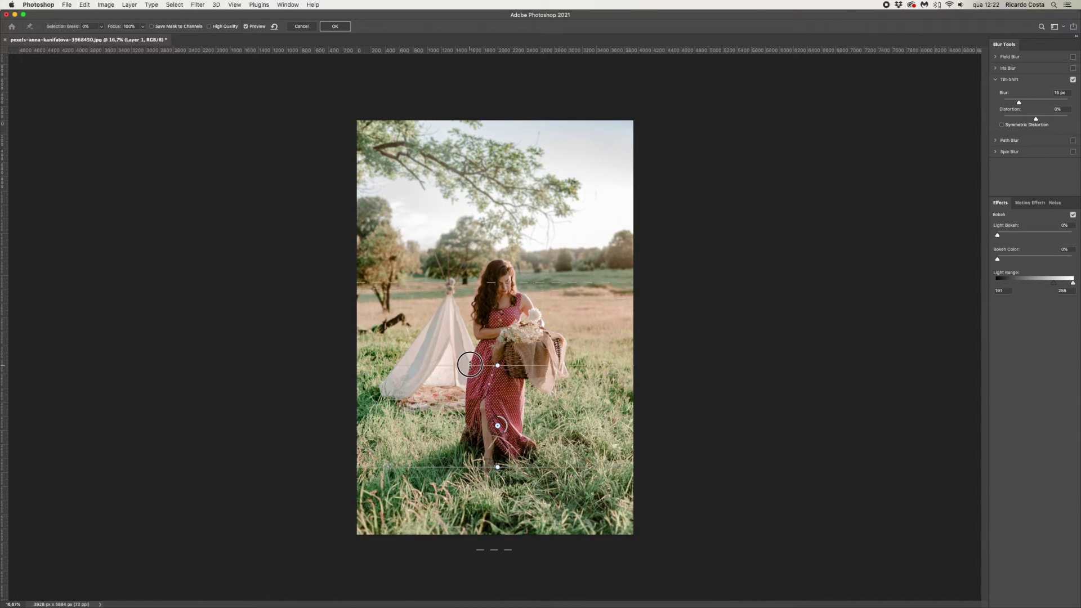
{"action": "left_click_drag", "start_coordinate": [470, 362], "coordinate": [470, 360]}
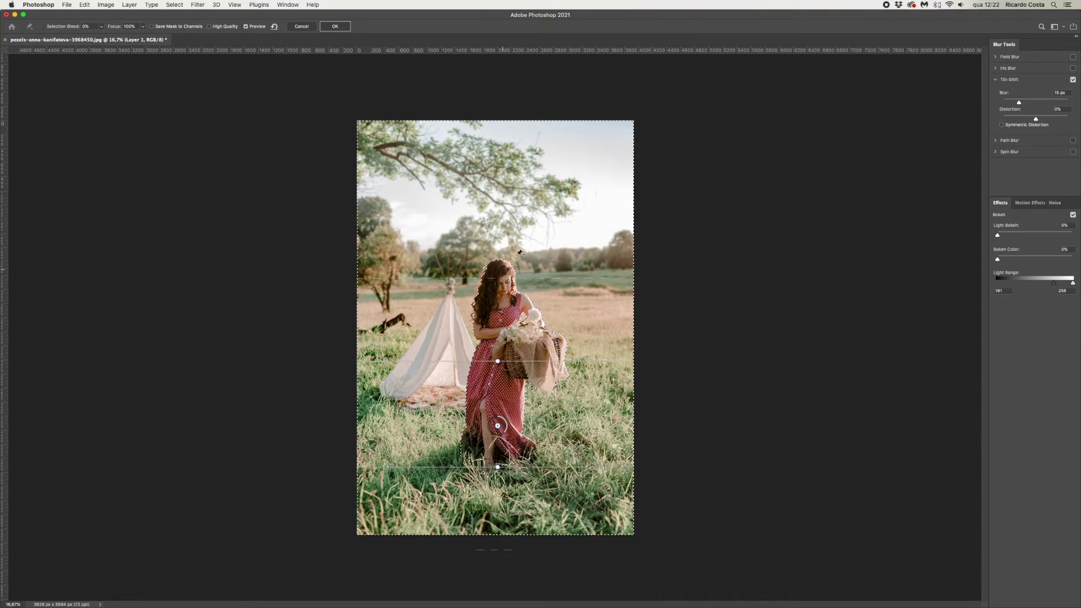
Set the tilt-shift blur to 27 px, apply it to the background and clear the selection
{"action": "mouse_move", "coordinate": [1019, 102]}
{"action": "left_mouse_down"}
{"action": "mouse_move", "coordinate": [1058, 103]}
{"action": "mouse_move", "coordinate": [1026, 104]}
{"action": "left_mouse_up"}
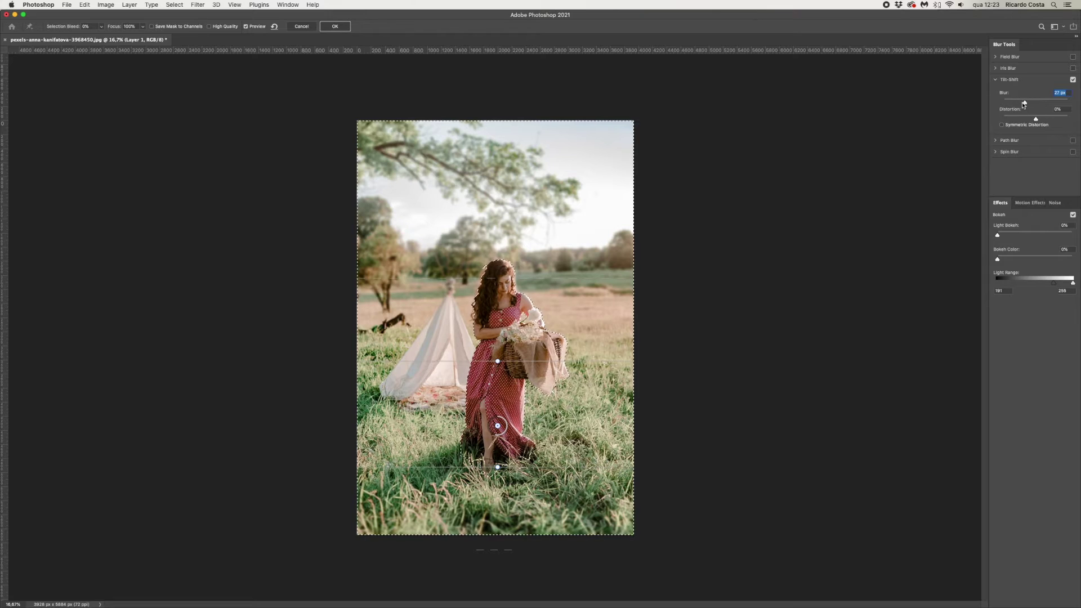
{"action": "left_click", "coordinate": [338, 27]}
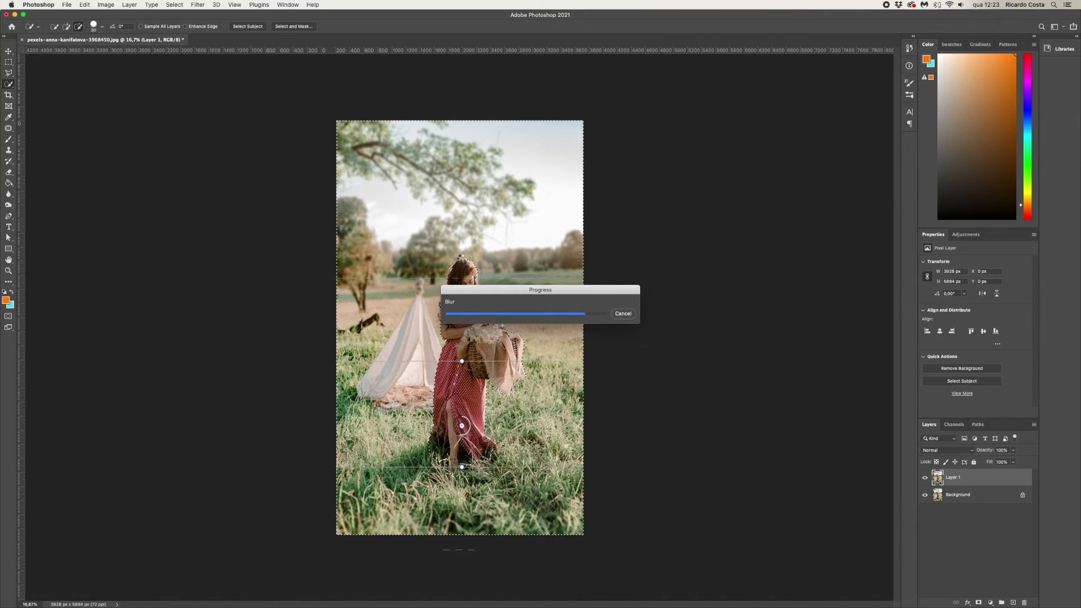
{"action": "key", "text": "m"}
{"action": "left_click", "coordinate": [507, 236]}
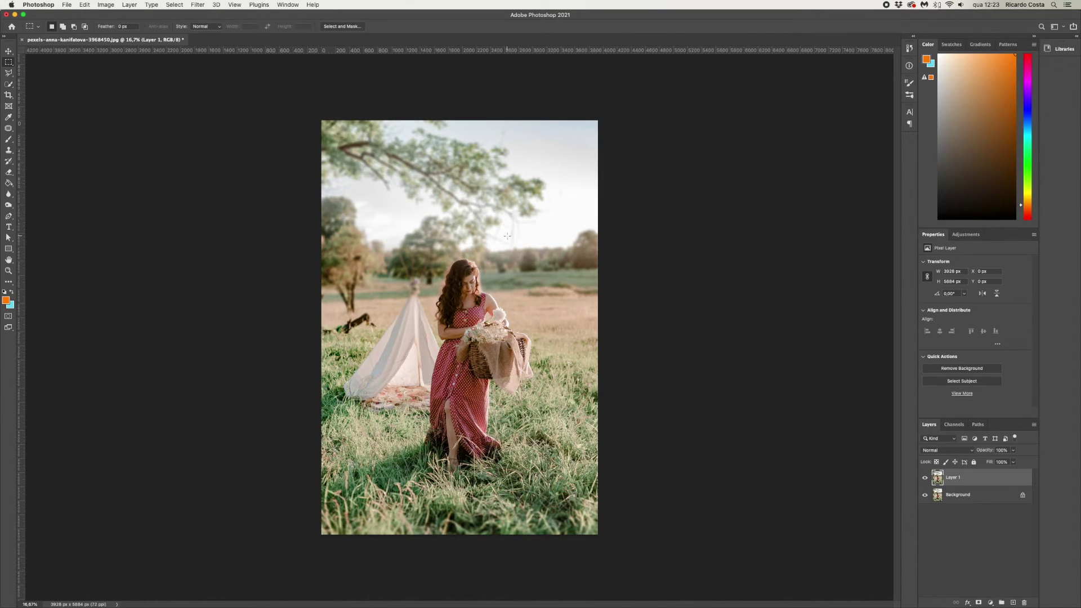
Add a Hue/Saturation adjustment layer with saturation +15 and lightness +2
{"action": "left_click", "coordinate": [990, 603]}
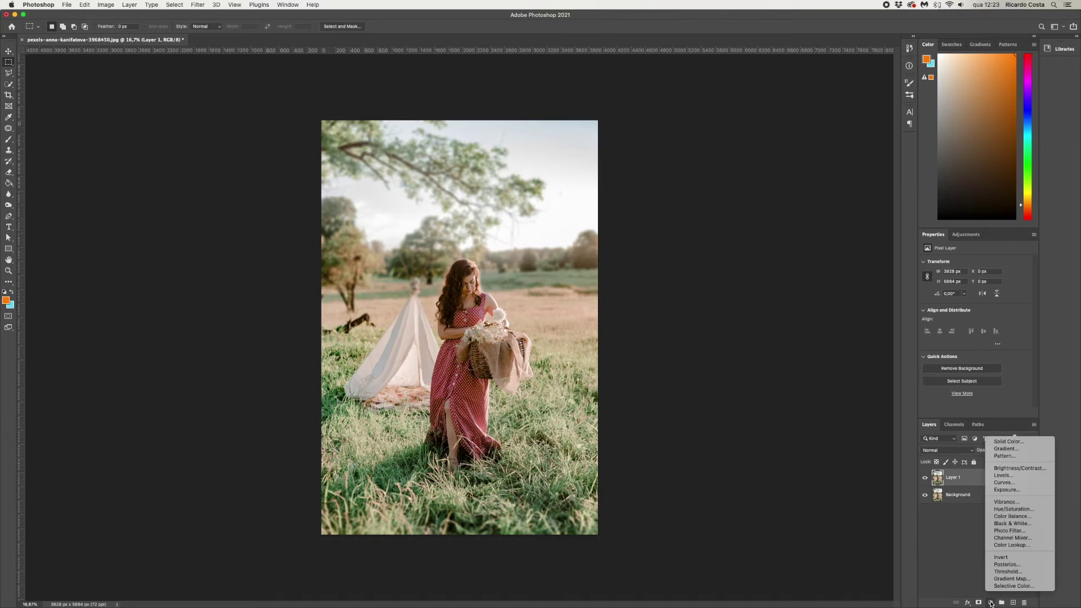
{"action": "left_click", "coordinate": [1007, 509]}
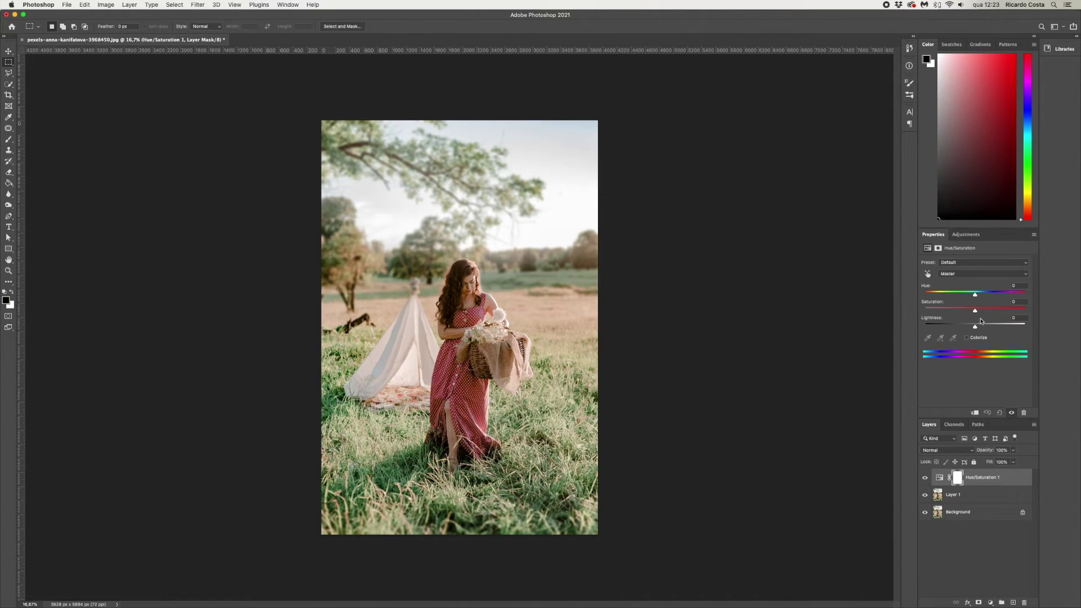
{"action": "left_click_drag", "start_coordinate": [975, 312], "coordinate": [982, 310]}
{"action": "left_click_drag", "start_coordinate": [982, 312], "coordinate": [983, 313]}
{"action": "left_click_drag", "start_coordinate": [976, 329], "coordinate": [976, 329]}
Add a Levels adjustment layer with the input black point at 14 and white point at 241
{"action": "left_click", "coordinate": [991, 603]}
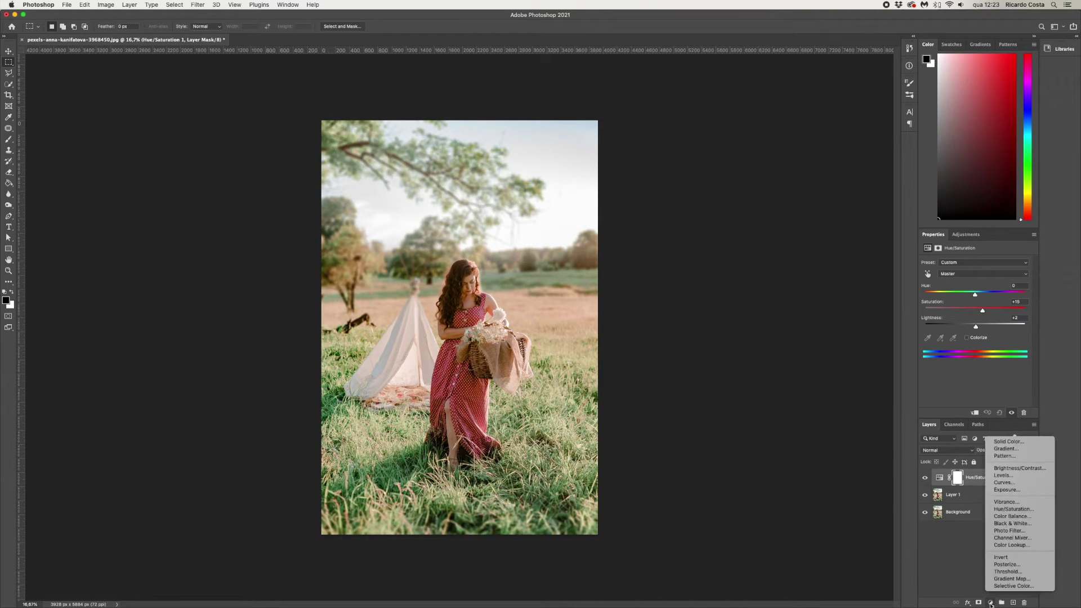
{"action": "left_click", "coordinate": [1000, 478]}
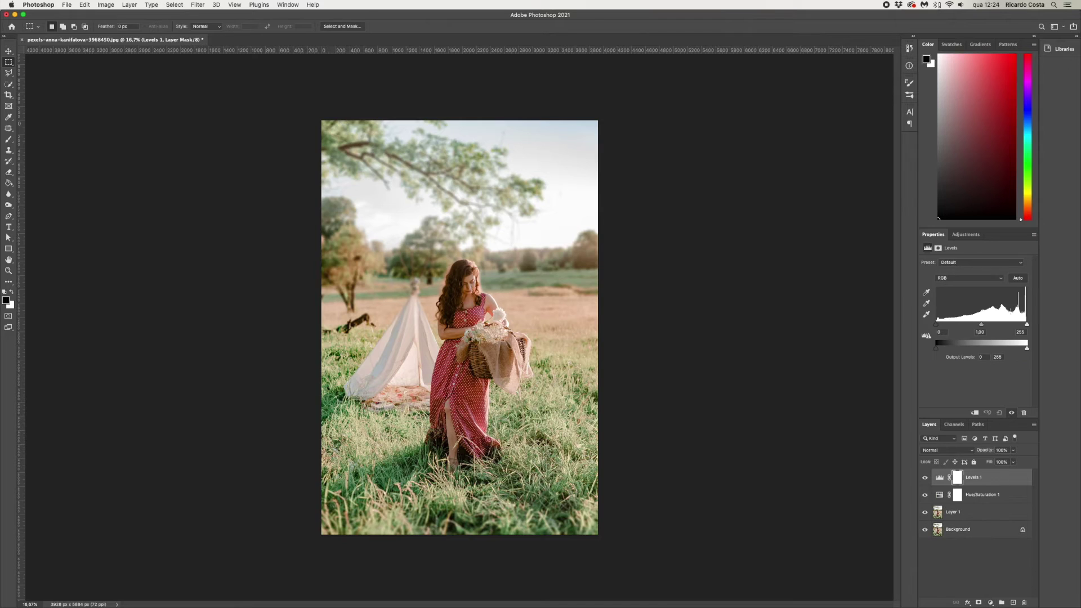
{"action": "left_click_drag", "start_coordinate": [938, 324], "coordinate": [940, 325]}
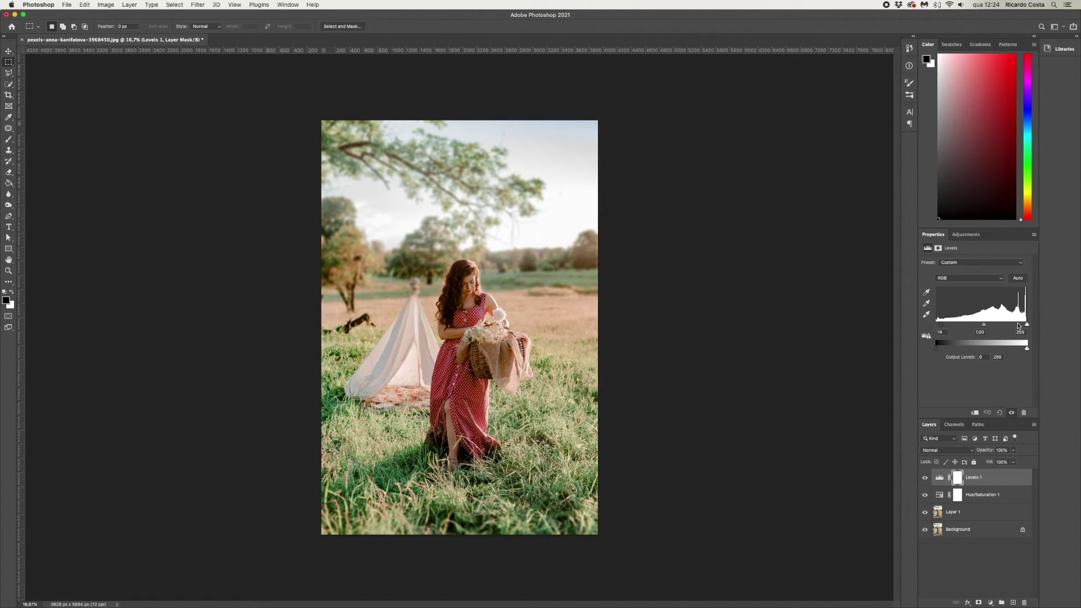
{"action": "left_click_drag", "start_coordinate": [1026, 325], "coordinate": [1023, 327]}
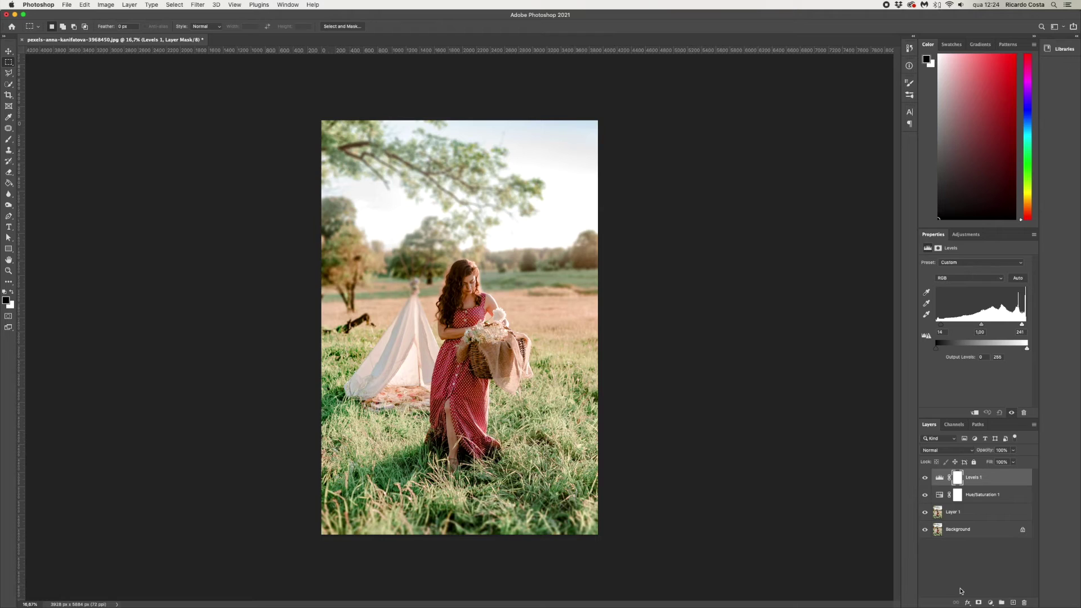
Add a new empty layer above the Levels adjustment and ready the Brush tool
{"action": "left_click", "coordinate": [1014, 603]}
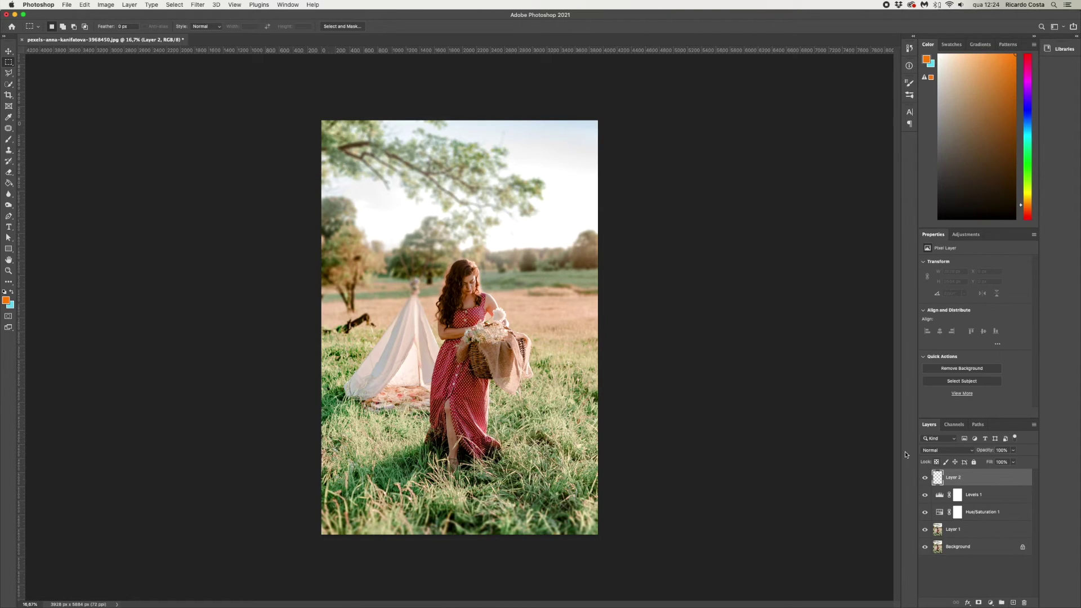
{"action": "left_click", "coordinate": [9, 84]}
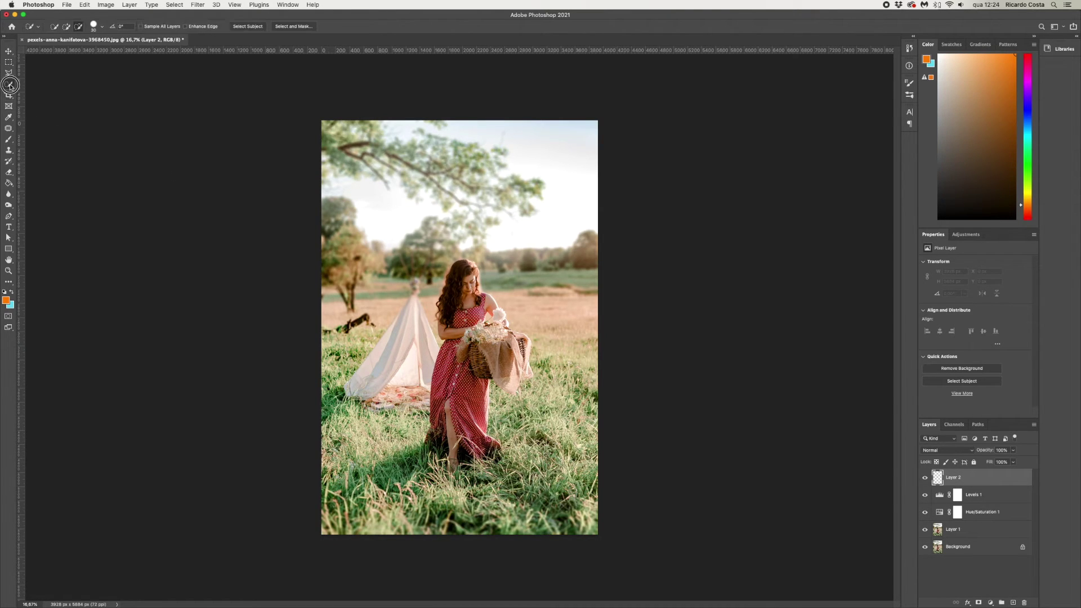
{"action": "left_click", "coordinate": [9, 86]}
{"action": "left_click_drag", "start_coordinate": [9, 139], "coordinate": [50, 141]}
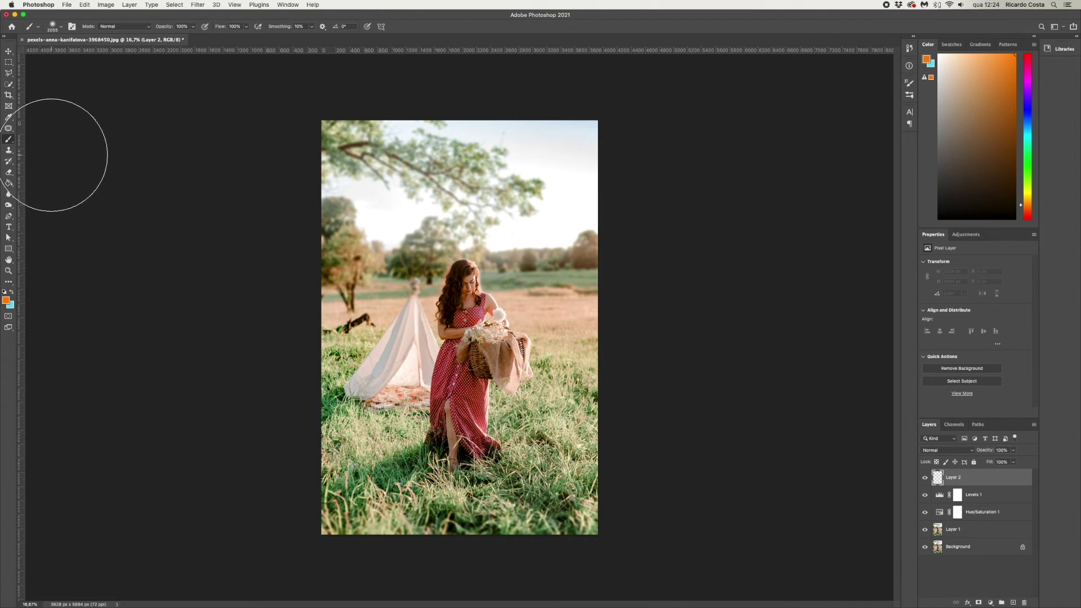
Change the foreground colour to a slightly lighter bright orange
{"action": "left_click", "coordinate": [6, 300]}
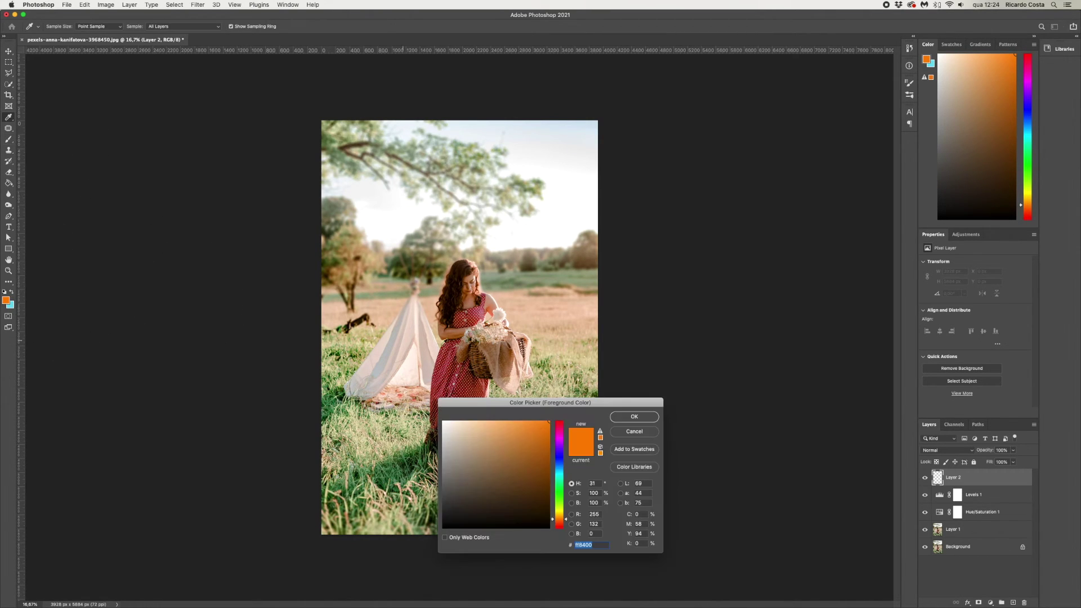
{"action": "left_click", "coordinate": [562, 518]}
{"action": "left_click", "coordinate": [546, 421]}
{"action": "left_click", "coordinate": [630, 417]}
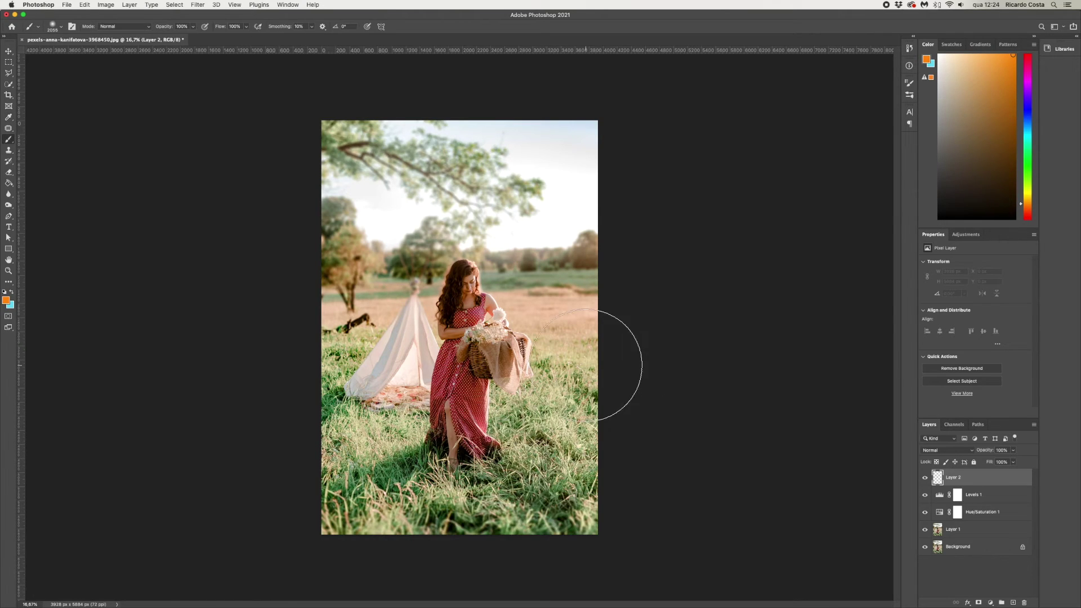
Paint a large soft orange glow on the new layer over the horizon and trees beside the woman's head
{"action": "mouse_move", "coordinate": [522, 284]}
{"action": "left_mouse_down"}
{"action": "mouse_move", "coordinate": [498, 284]}
{"action": "mouse_move", "coordinate": [514, 280]}
{"action": "left_mouse_up"}
{"action": "left_click_drag", "start_coordinate": [540, 241], "coordinate": [555, 241]}
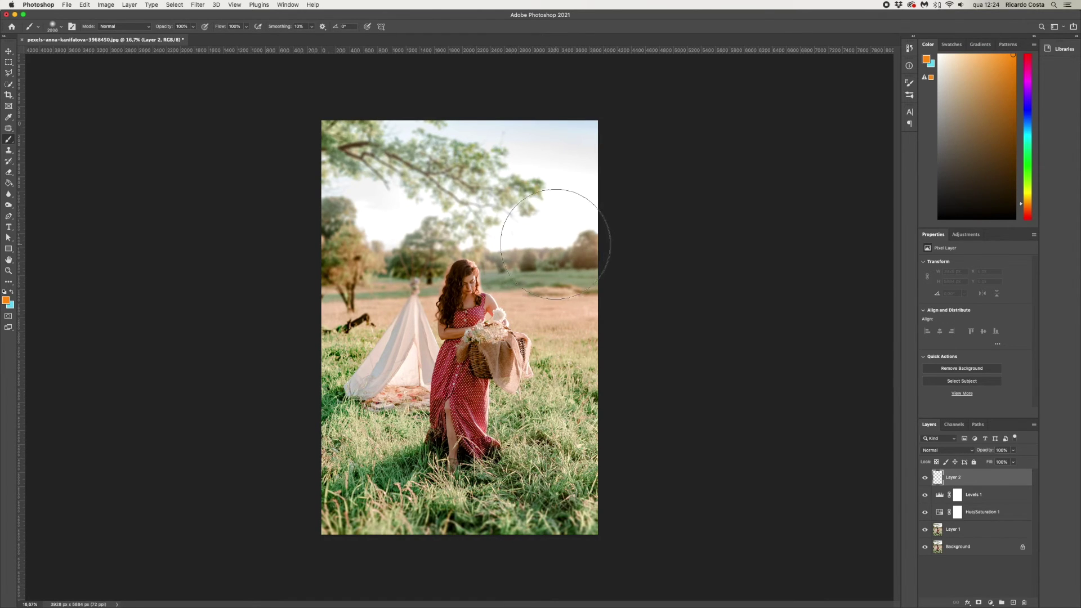
{"action": "left_click", "coordinate": [549, 239]}
{"action": "left_click", "coordinate": [532, 262]}
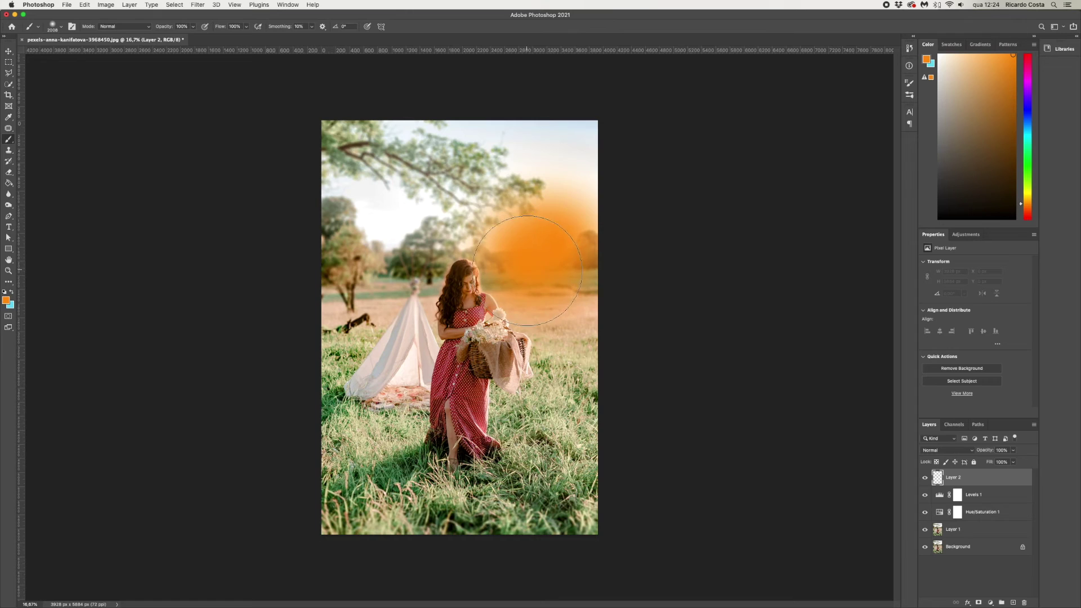
Extend the orange glow down over the field beside the woman and set its layer's blend mode to Screen
{"action": "left_click", "coordinate": [541, 287]}
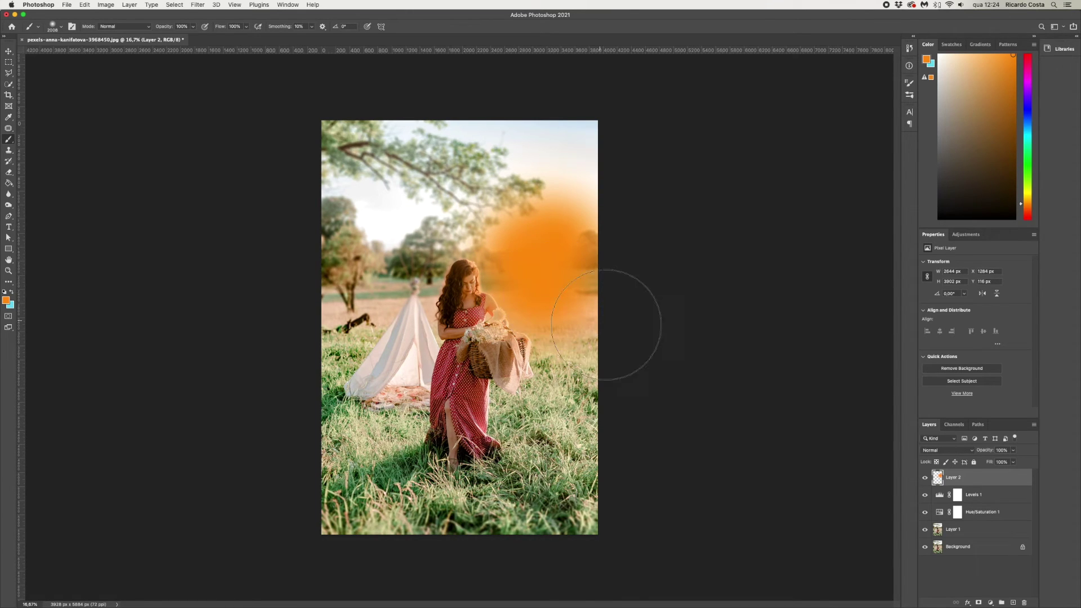
{"action": "left_click", "coordinate": [932, 451]}
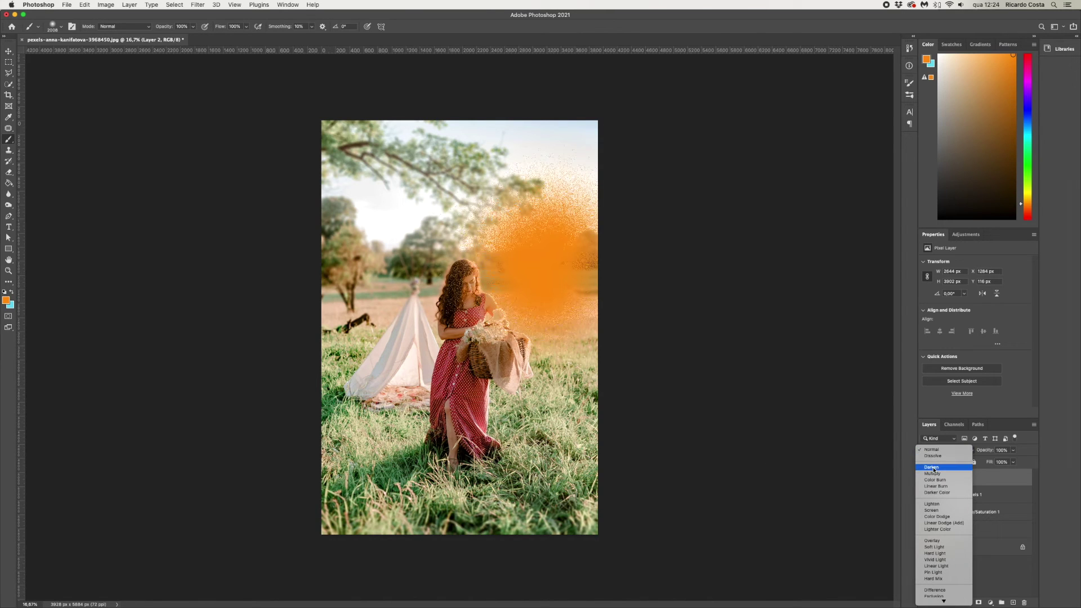
{"action": "left_click", "coordinate": [939, 512]}
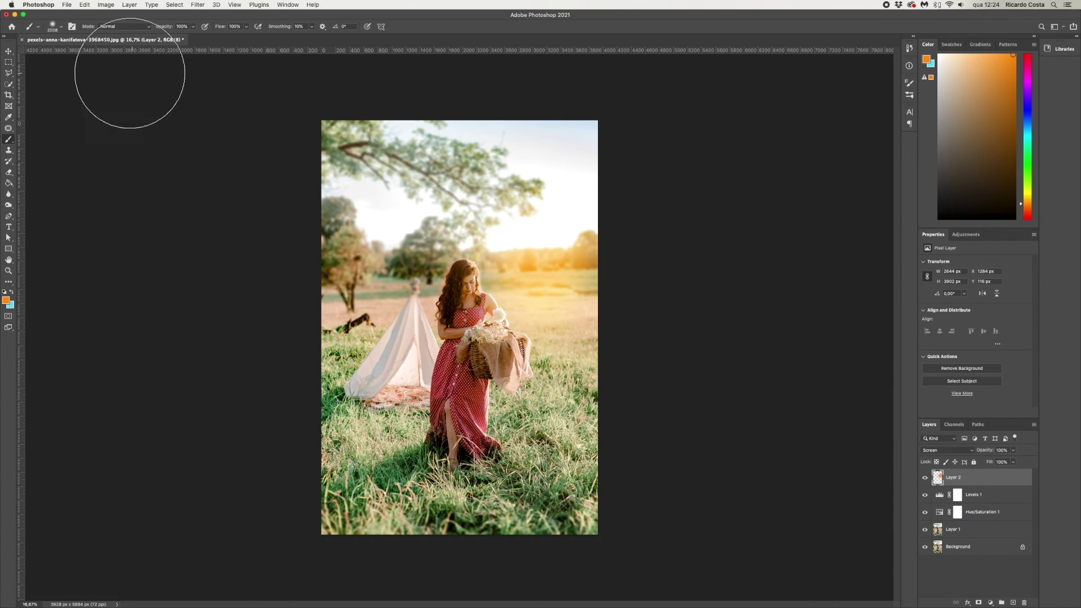
Enlarge the glow layer to about 3200 by 4722 px around the horizon and set its opacity to 84%
{"action": "left_click", "coordinate": [9, 51]}
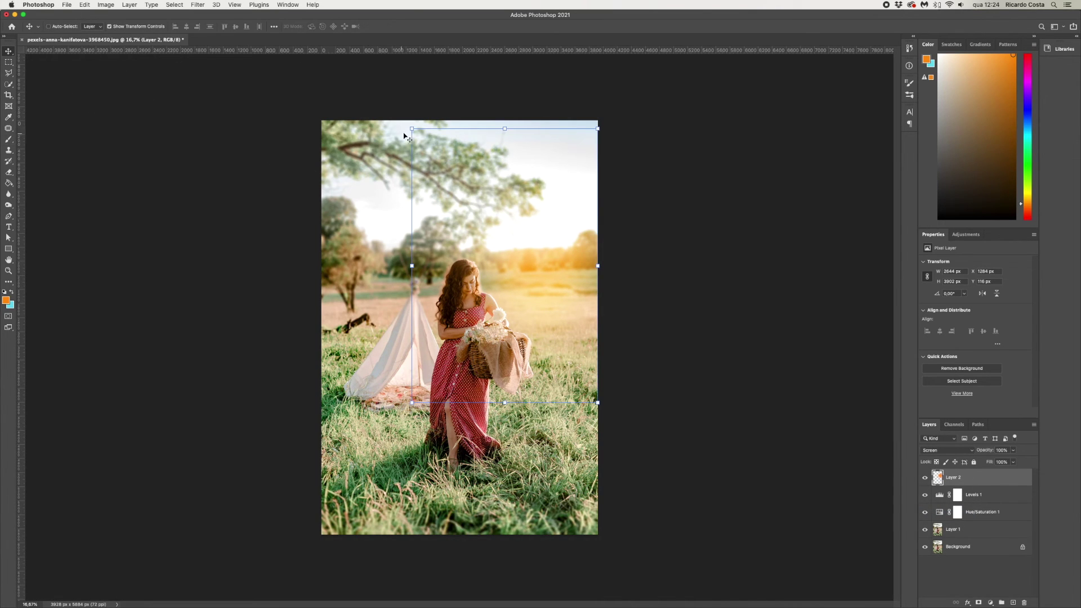
{"action": "left_click_drag", "start_coordinate": [411, 129], "coordinate": [386, 99]}
{"action": "mouse_move", "coordinate": [561, 228]}
{"action": "left_mouse_down"}
{"action": "mouse_move", "coordinate": [563, 214]}
{"action": "mouse_move", "coordinate": [561, 223]}
{"action": "left_mouse_up"}
{"action": "key", "text": "Return"}
{"action": "left_click", "coordinate": [1013, 450]}
{"action": "mouse_move", "coordinate": [1013, 460]}
{"action": "left_mouse_down"}
{"action": "mouse_move", "coordinate": [989, 460]}
{"action": "mouse_move", "coordinate": [1007, 461]}
{"action": "left_mouse_up"}
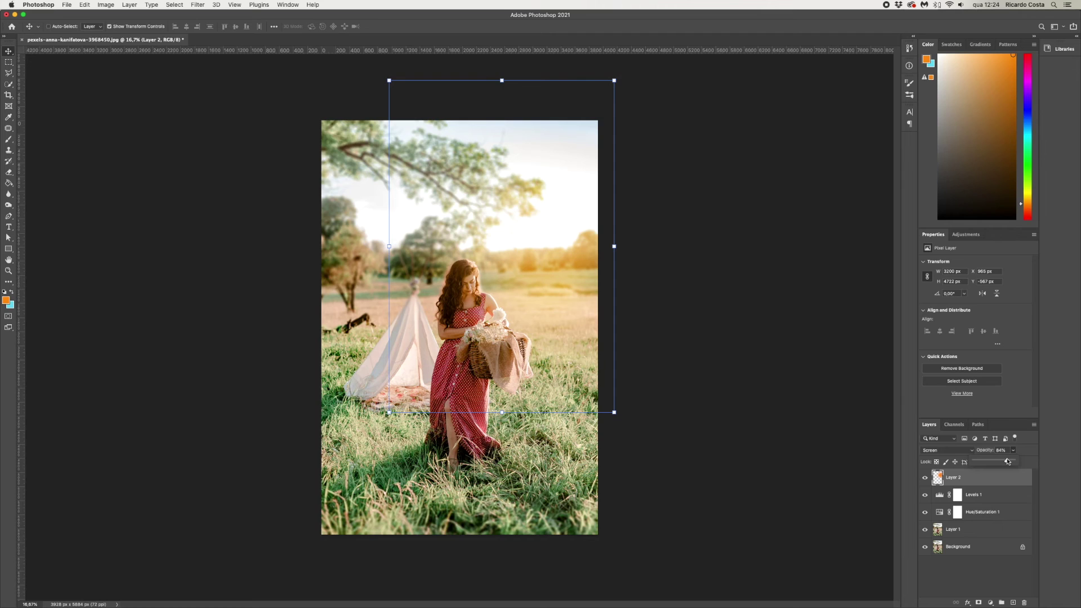
Add a Curves adjustment layer above the glow and slightly darken the curve, with a shadow point at input 75, output 69
{"action": "left_click", "coordinate": [990, 602]}
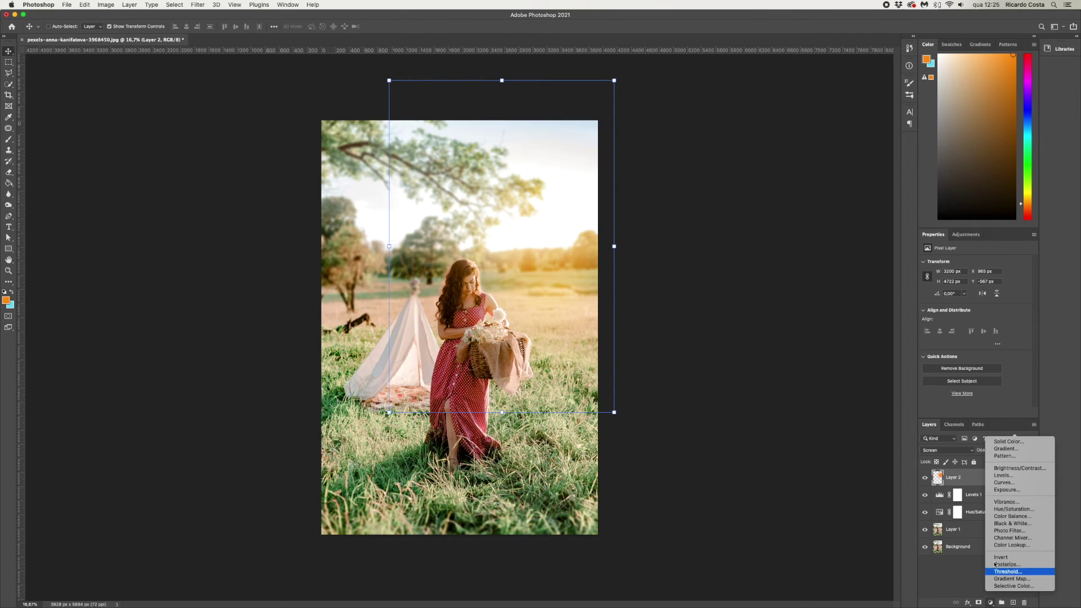
{"action": "left_click", "coordinate": [1002, 483]}
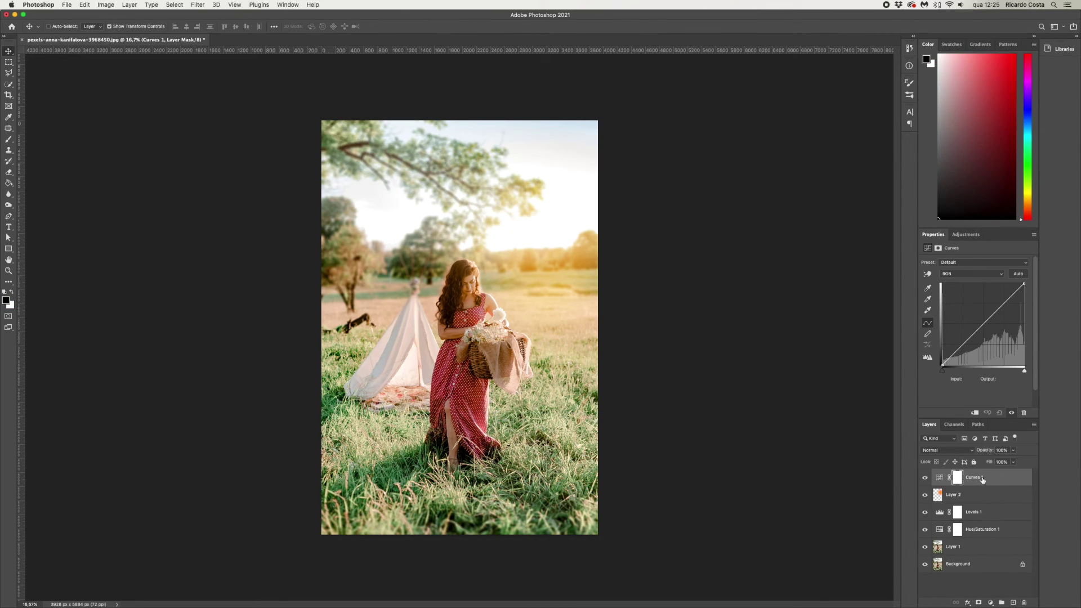
{"action": "left_click_drag", "start_coordinate": [997, 310], "coordinate": [967, 342]}
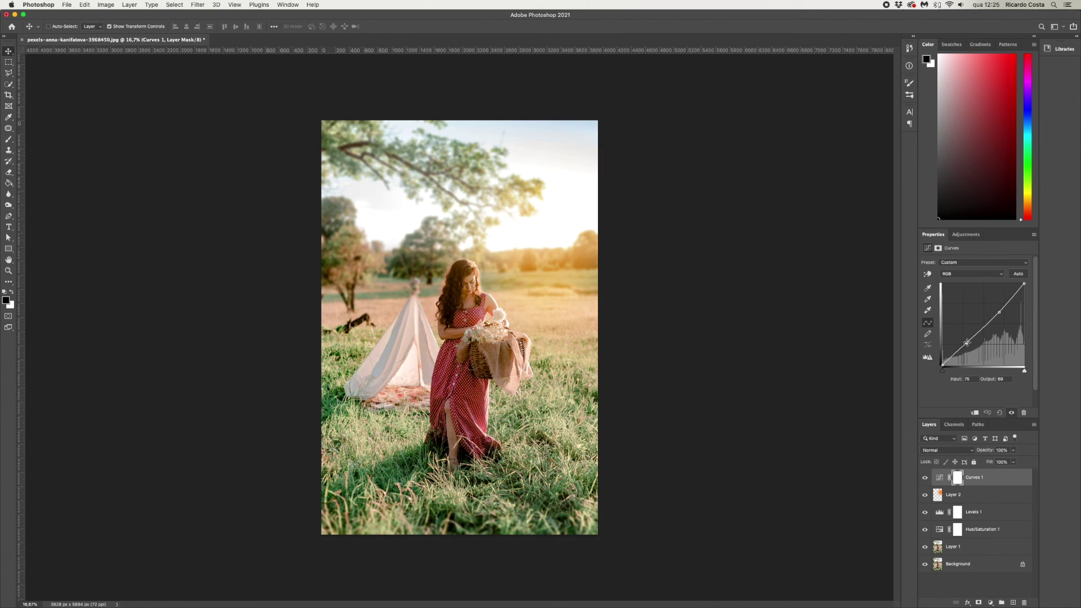
Group all layers above the Background and toggle the group's visibility to compare the edit with the original photo
{"action": "left_click", "coordinate": [9, 62]}
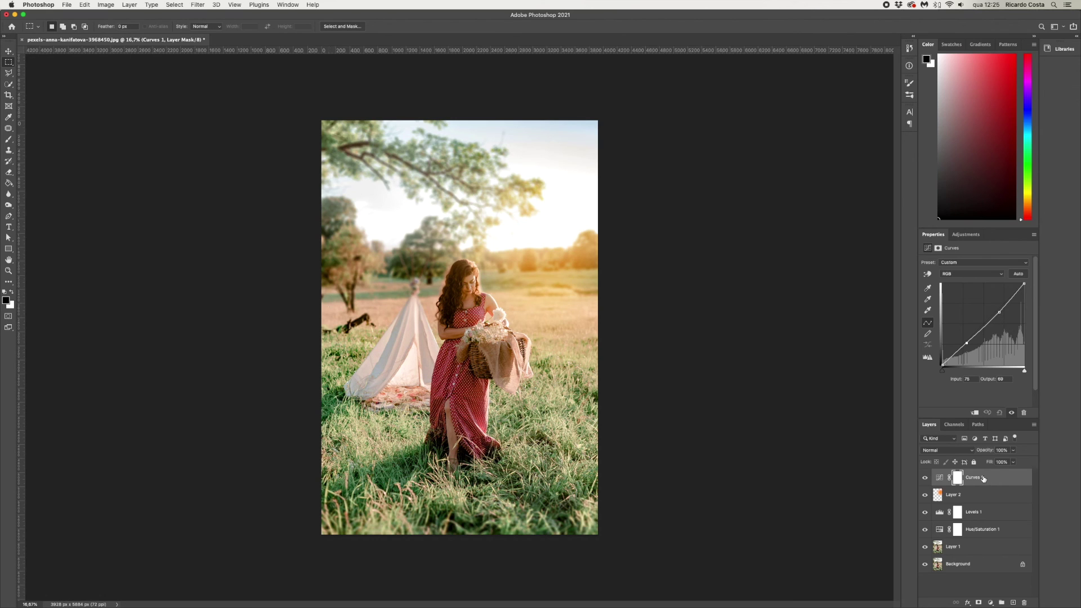
{"action": "left_click", "coordinate": [983, 550], "text": "shift"}
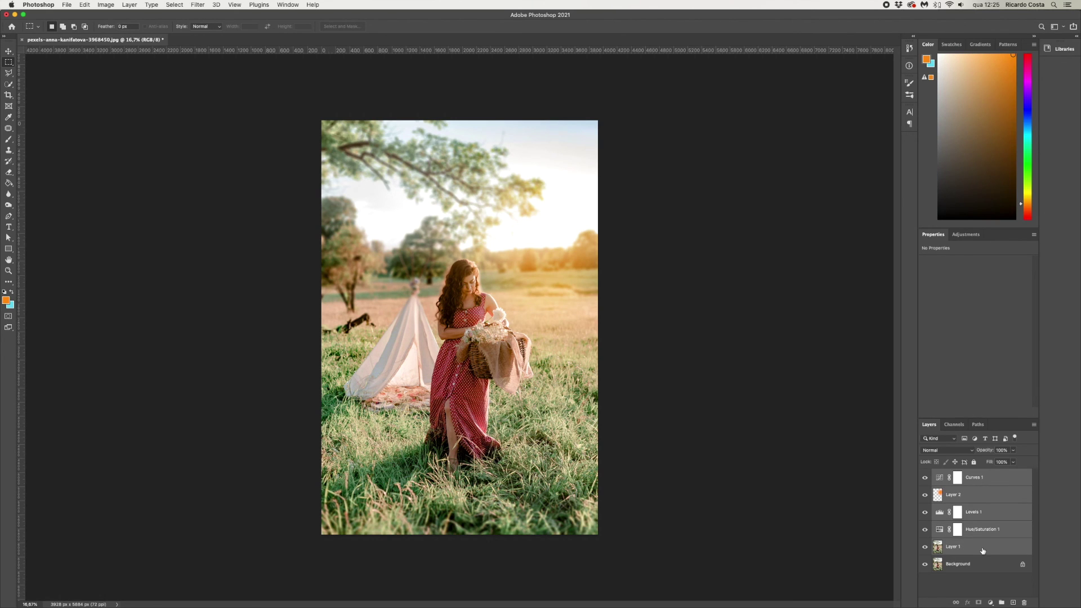
{"action": "left_click", "coordinate": [1001, 603]}
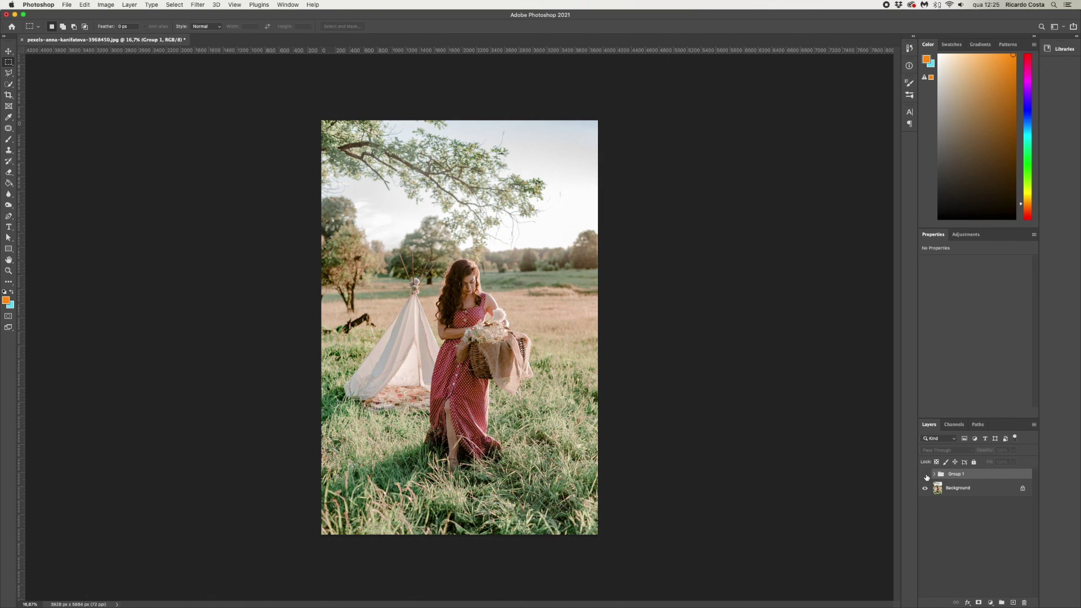
{"action": "left_click", "coordinate": [925, 476]}
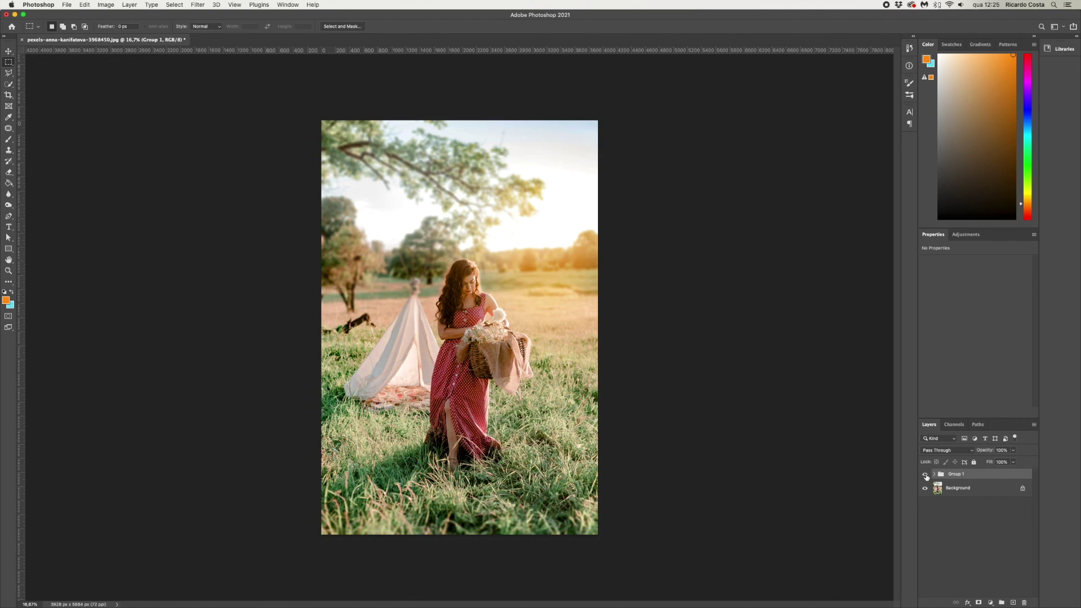
{"action": "left_click", "coordinate": [925, 476]}
{"action": "left_click", "coordinate": [926, 476]}
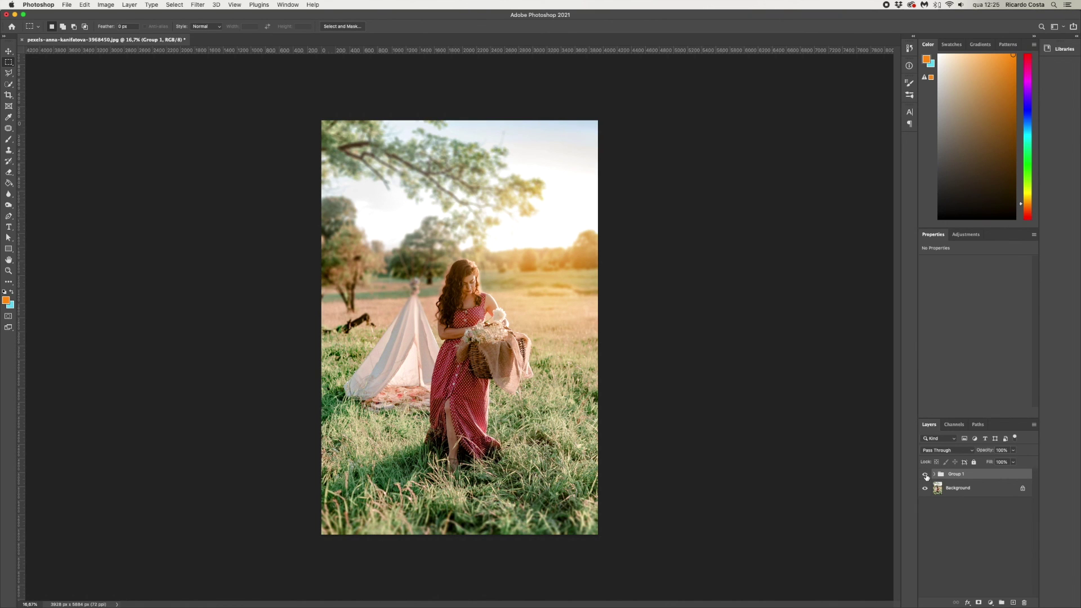